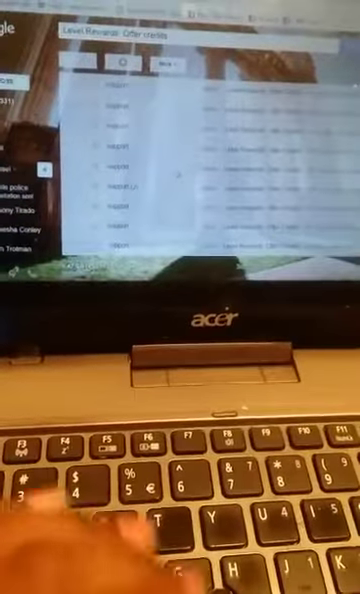
Run the Gmail search for "Level Rewards: Offer credits" to list its matching emails.
{"action": "key", "text": "Return"}
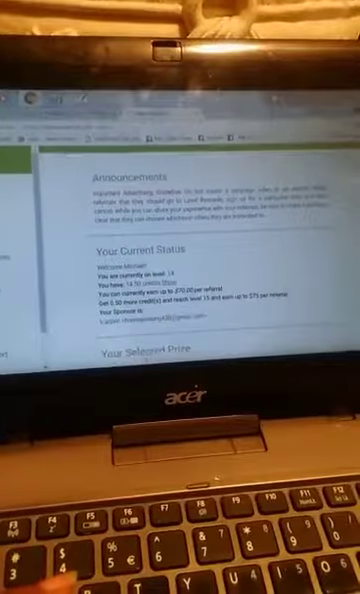
{"action": "scroll", "coordinate": [180, 230], "scroll_direction": "down", "scroll_amount": 2}
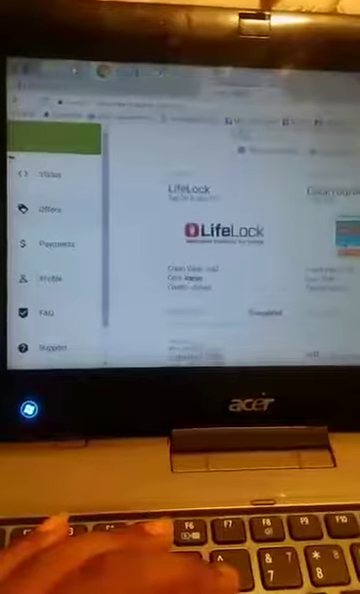
{"action": "scroll", "coordinate": [230, 230], "scroll_direction": "down", "scroll_amount": 3}
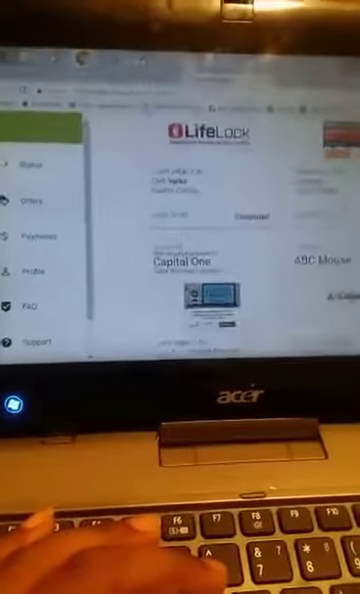